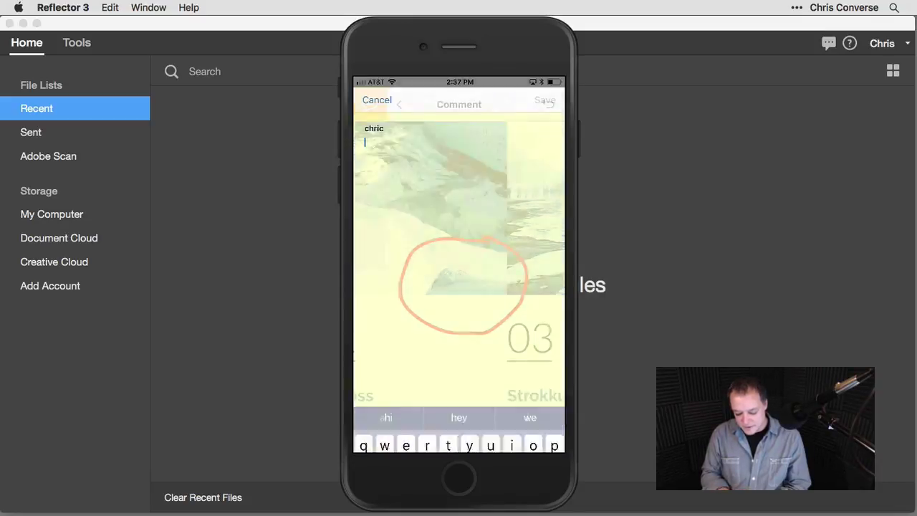
- Save a 'Change the crop' note on the red circle, then close the PDF
{"action": "left_click", "coordinate": [366, 407]}
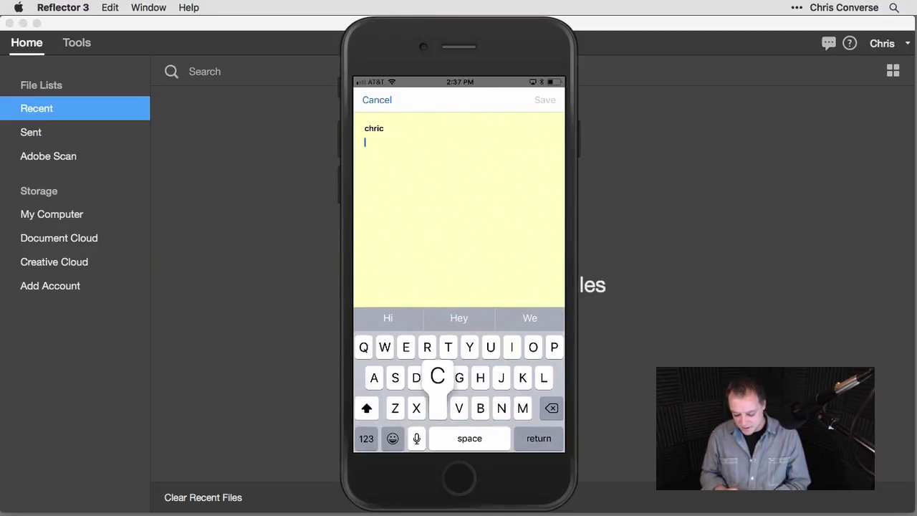
{"action": "type", "text": "Chang"}
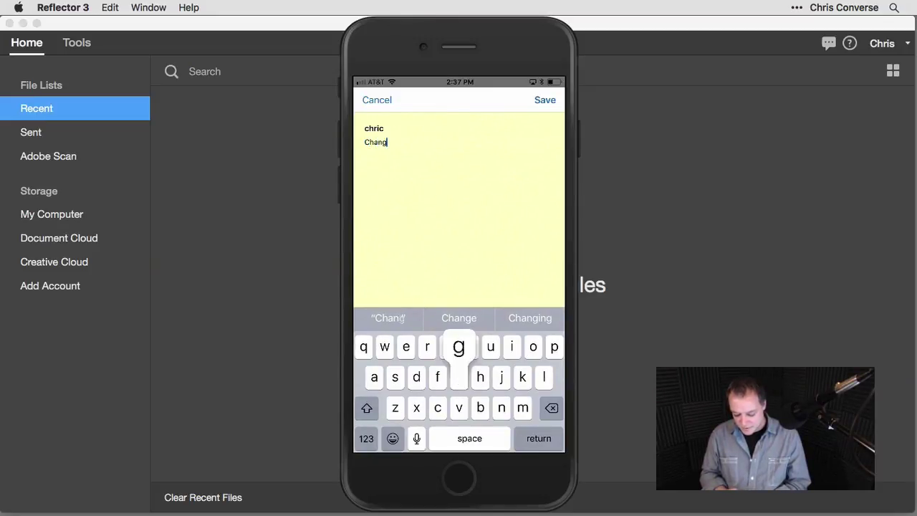
{"action": "type", "text": "e the cr"}
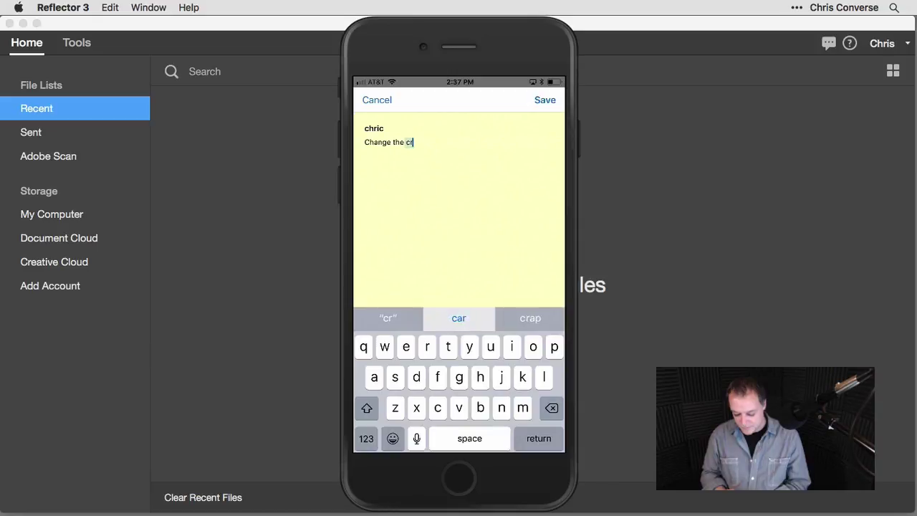
{"action": "type", "text": "op"}
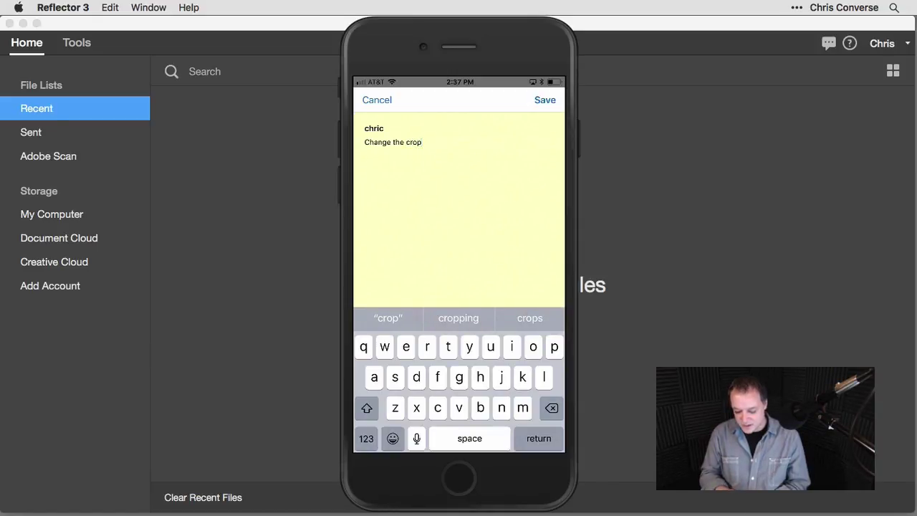
{"action": "left_click", "coordinate": [544, 100]}
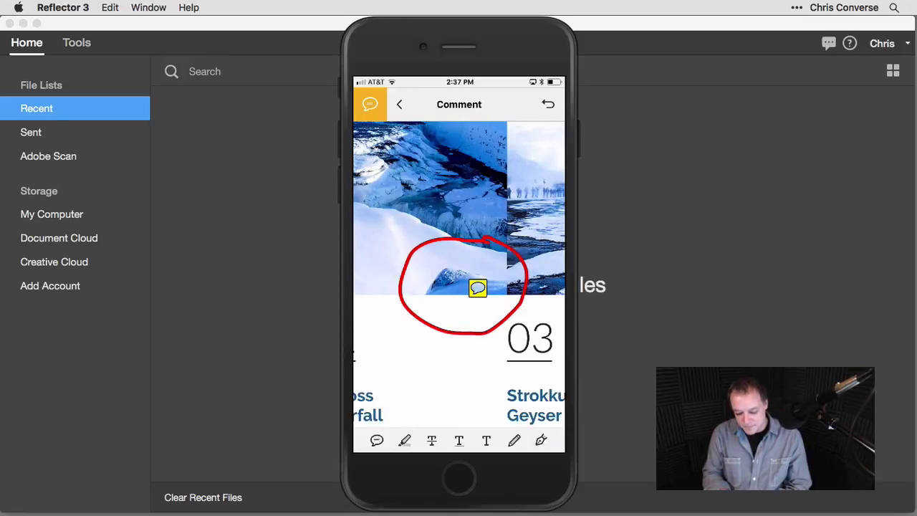
{"action": "left_click", "coordinate": [370, 104]}
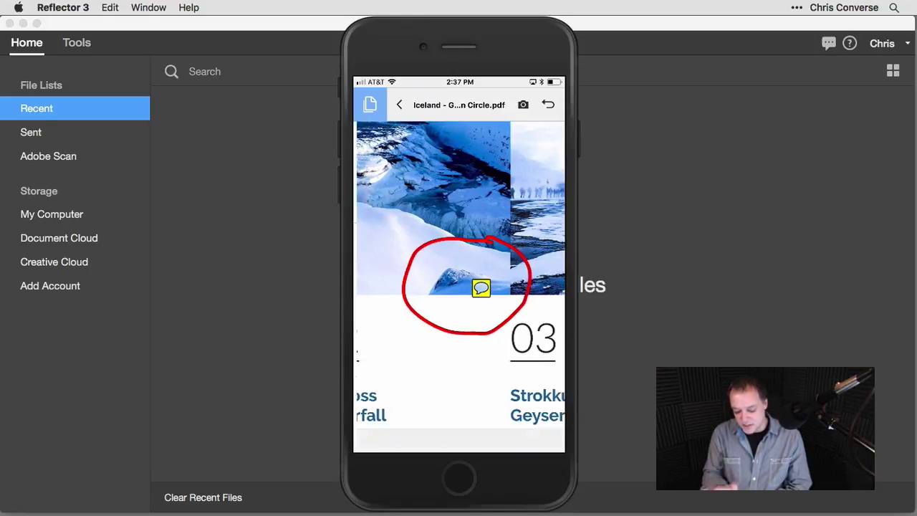
{"action": "left_click", "coordinate": [399, 104]}
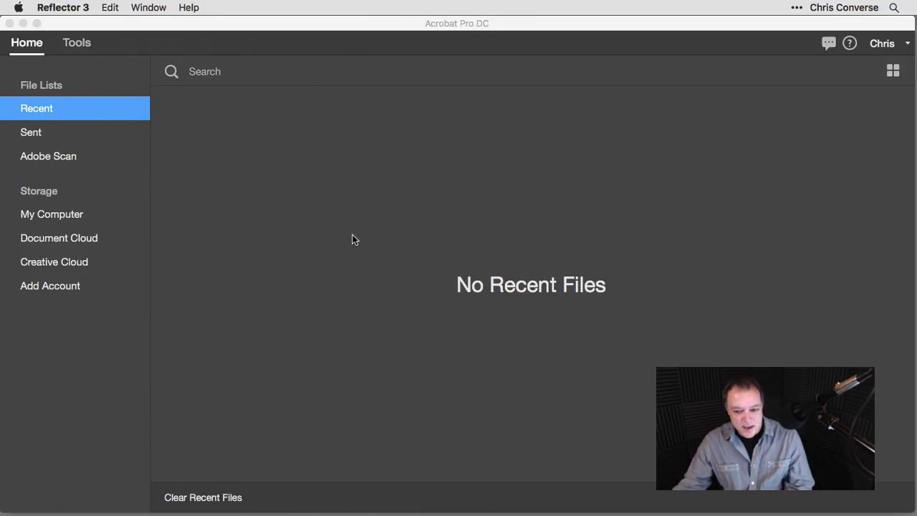
- Open Iceland - Golden Circle.pdf from Document Cloud in desktop Acrobat Pro DC
{"action": "left_click", "coordinate": [353, 250]}
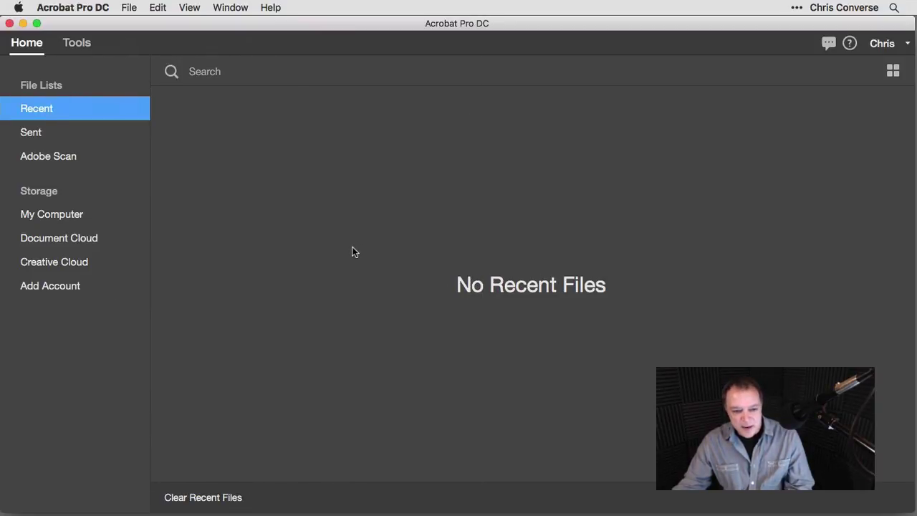
{"action": "left_click", "coordinate": [61, 239]}
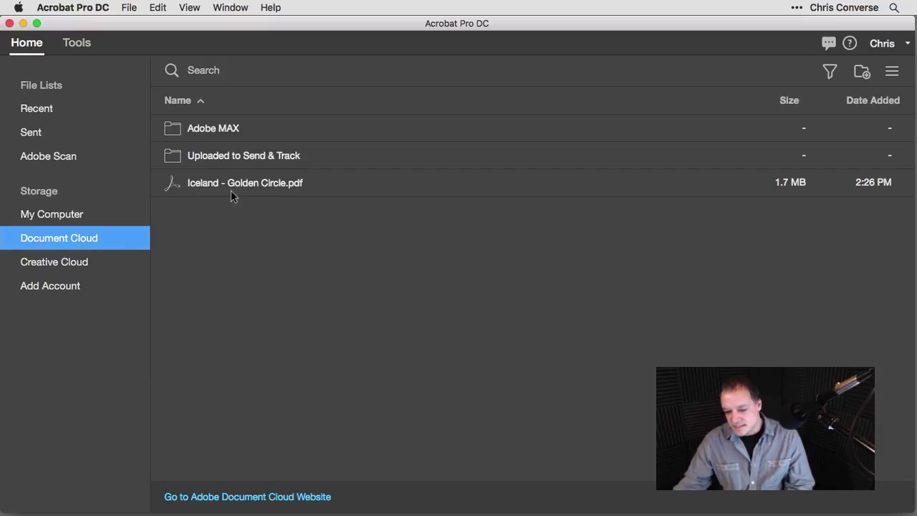
{"action": "left_click", "coordinate": [270, 184]}
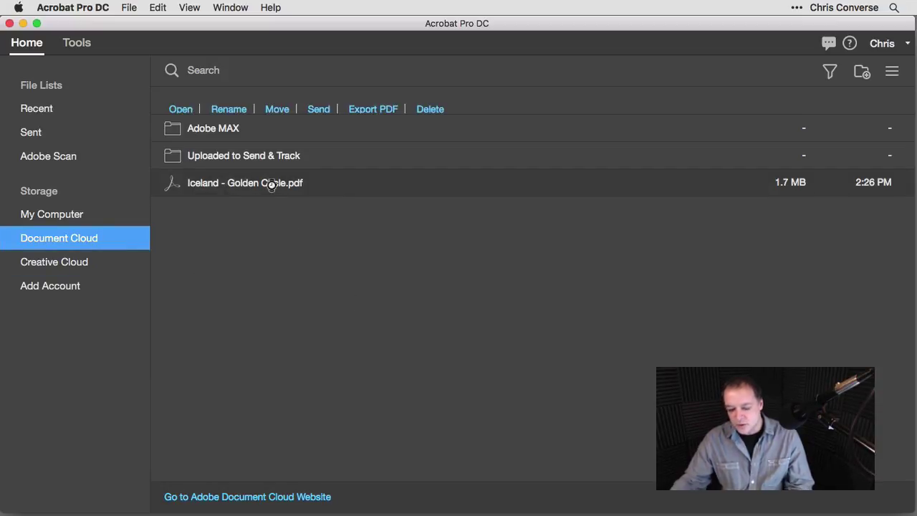
{"action": "double_click", "coordinate": [271, 185]}
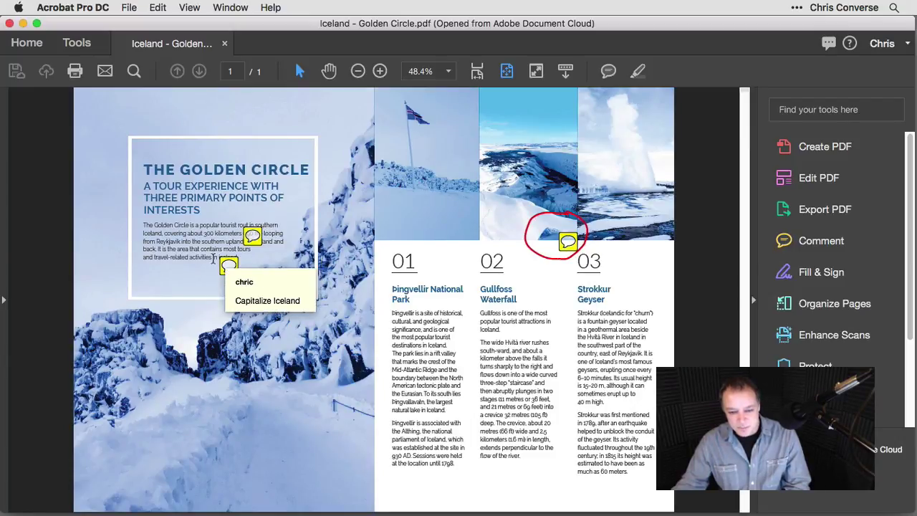
- Narrow the Acrobat window to reveal the desktop files
{"action": "mouse_move", "coordinate": [227, 266]}
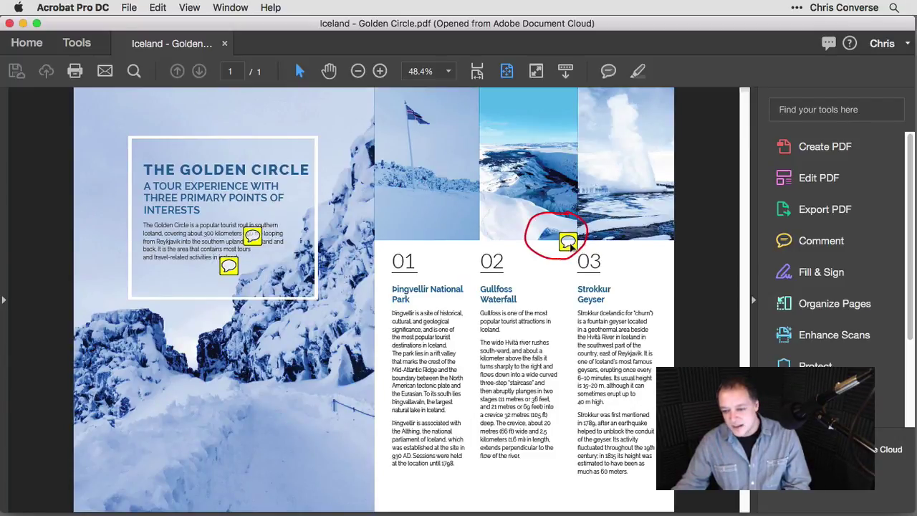
{"action": "mouse_move", "coordinate": [570, 242]}
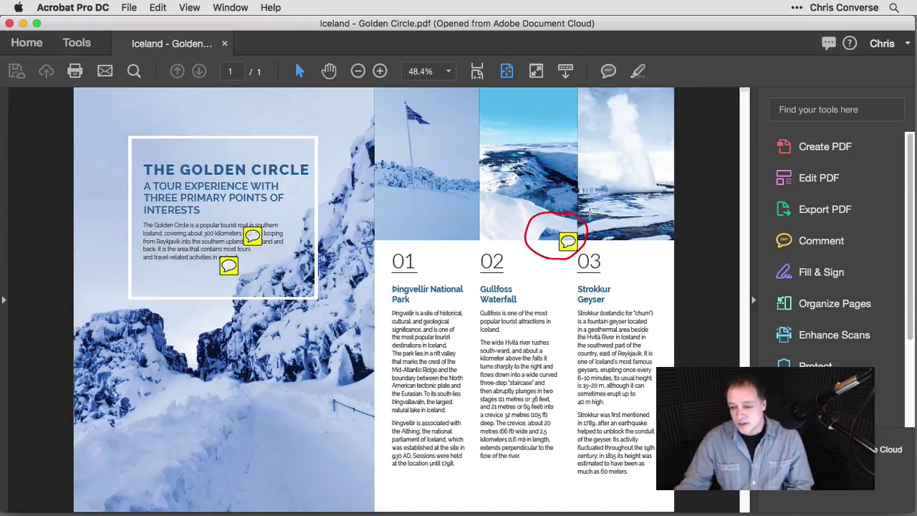
{"action": "left_click_drag", "start_coordinate": [915, 160], "coordinate": [773, 146]}
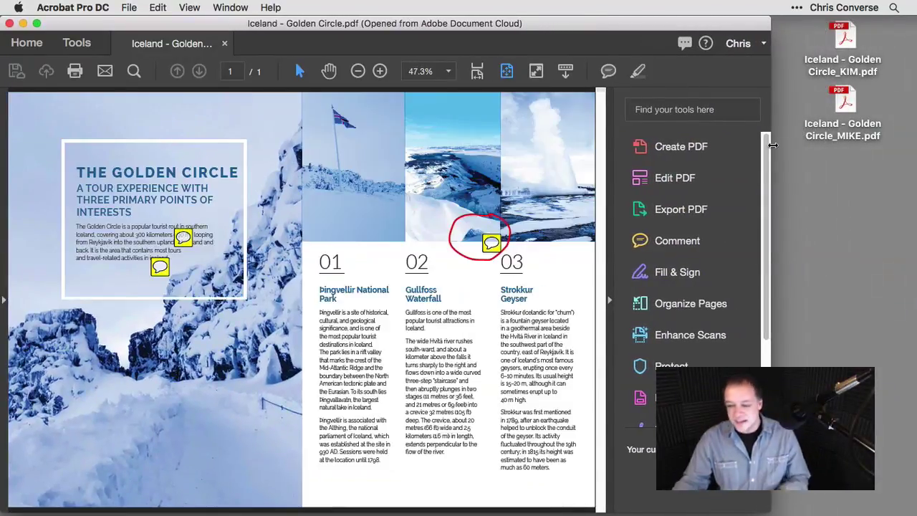
{"action": "left_click", "coordinate": [842, 174]}
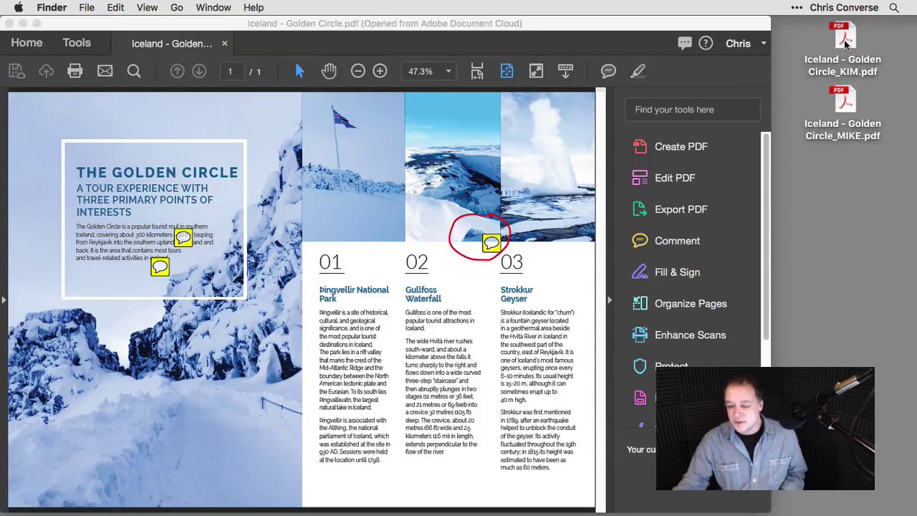
{"action": "left_click_drag", "start_coordinate": [842, 45], "coordinate": [846, 44]}
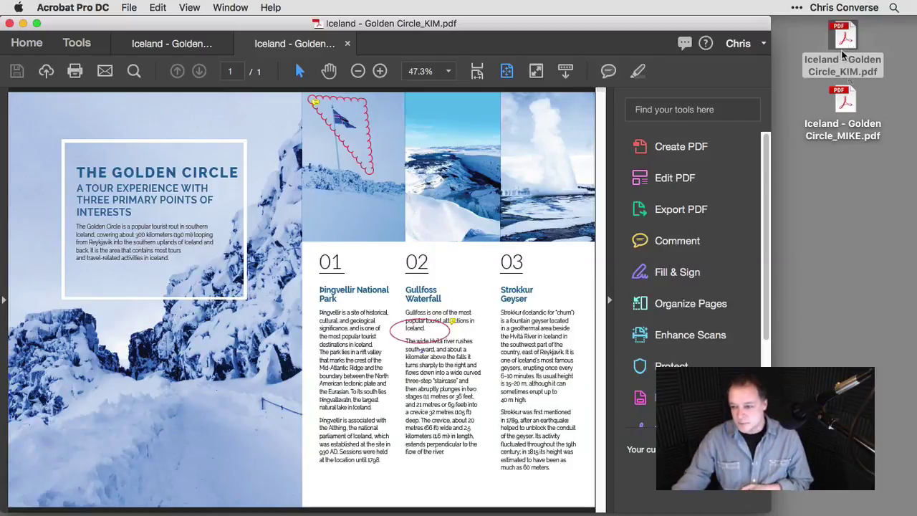
{"action": "mouse_move", "coordinate": [334, 91]}
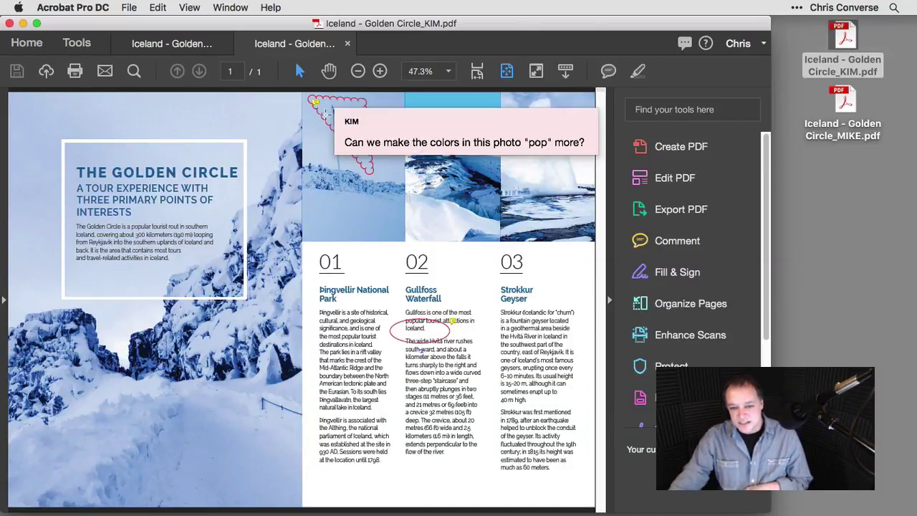
{"action": "mouse_move", "coordinate": [433, 329]}
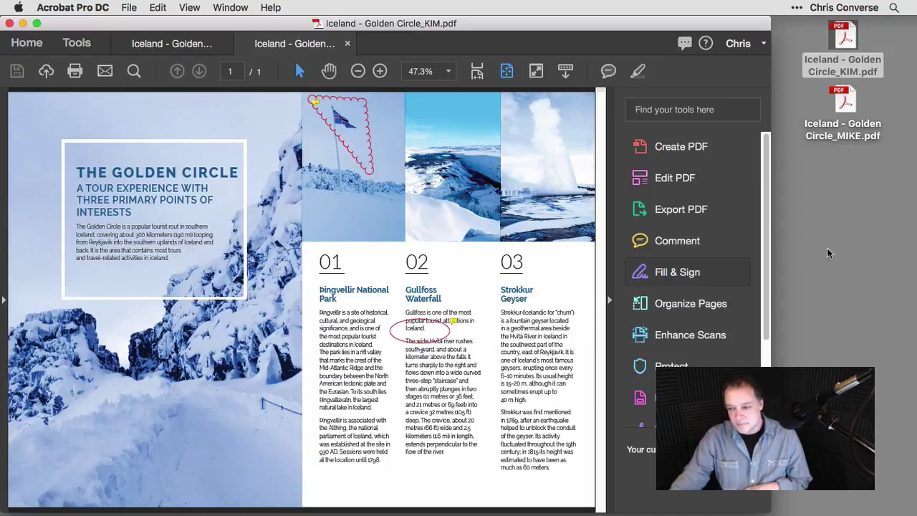
{"action": "left_click_drag", "start_coordinate": [850, 113], "coordinate": [846, 100]}
{"action": "double_click", "coordinate": [845, 100]}
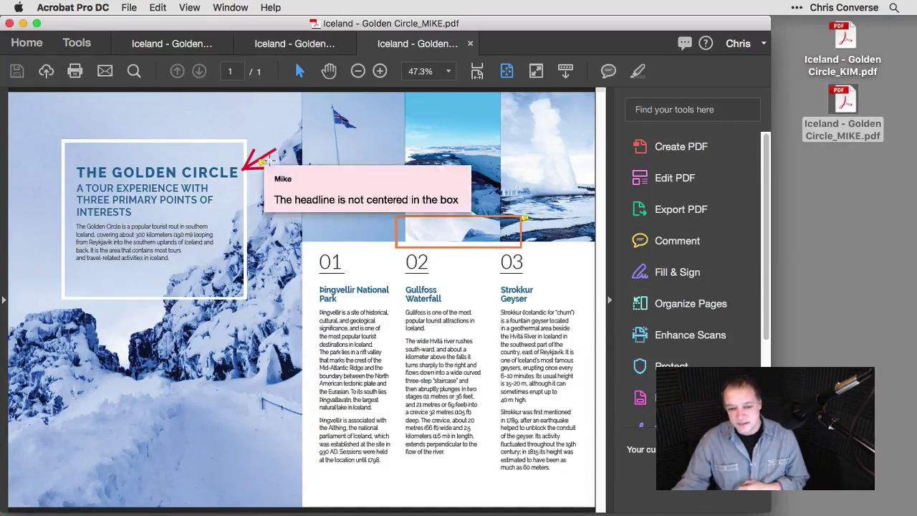
{"action": "mouse_move", "coordinate": [482, 230]}
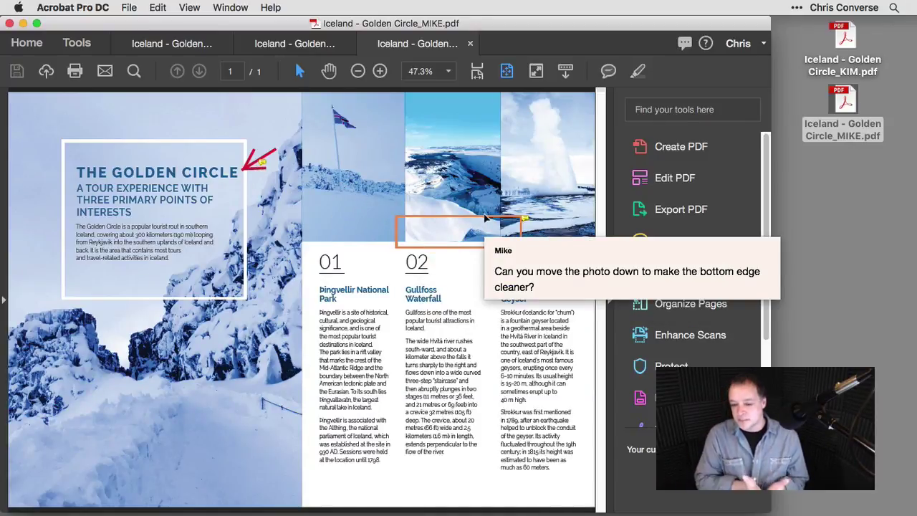
{"action": "left_click", "coordinate": [471, 45]}
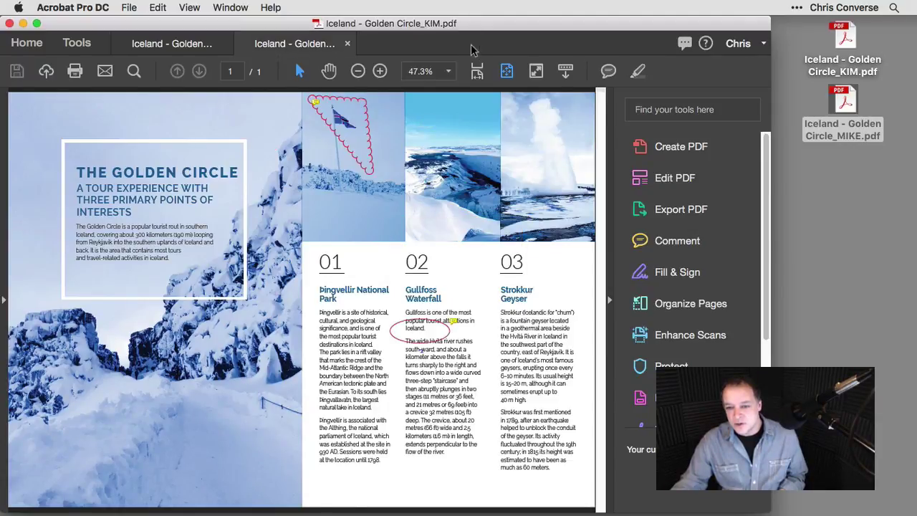
{"action": "left_click", "coordinate": [348, 44]}
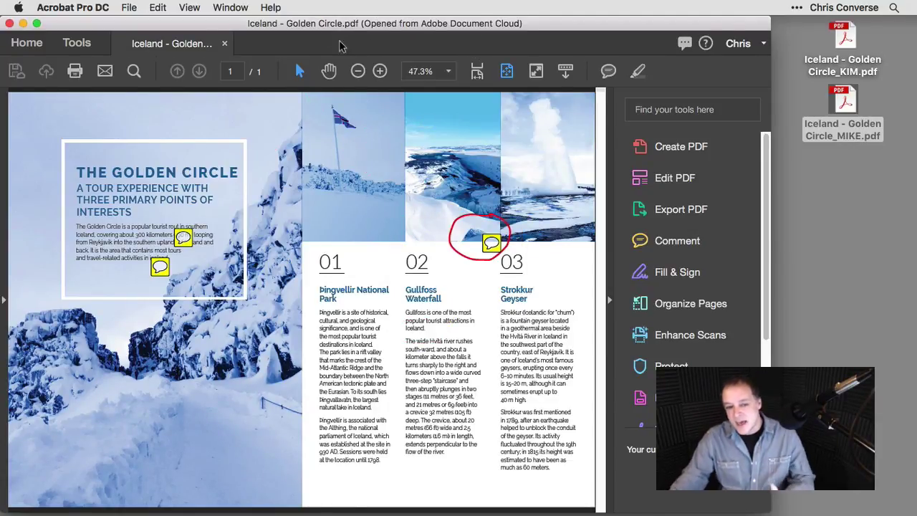
- Open the Comment tool from All Tools and choose Import Data File from the comments options
{"action": "left_click", "coordinate": [662, 242]}
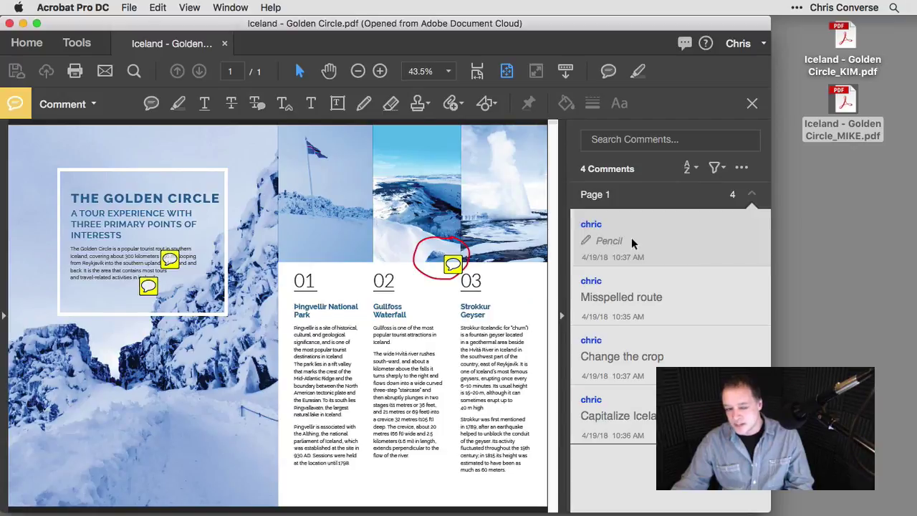
{"action": "left_click", "coordinate": [71, 43]}
{"action": "scroll", "coordinate": [144, 311], "scroll_direction": "down", "scroll_amount": 5}
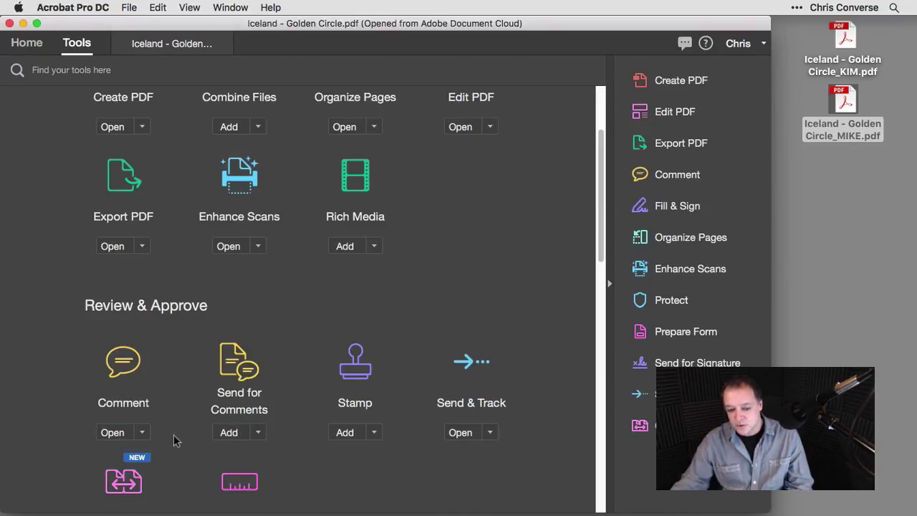
{"action": "left_click", "coordinate": [128, 365]}
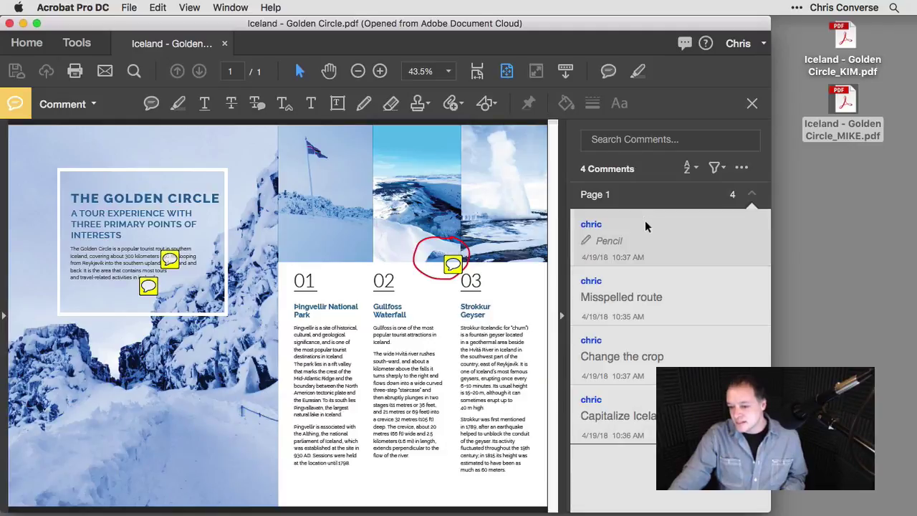
{"action": "left_click", "coordinate": [742, 170]}
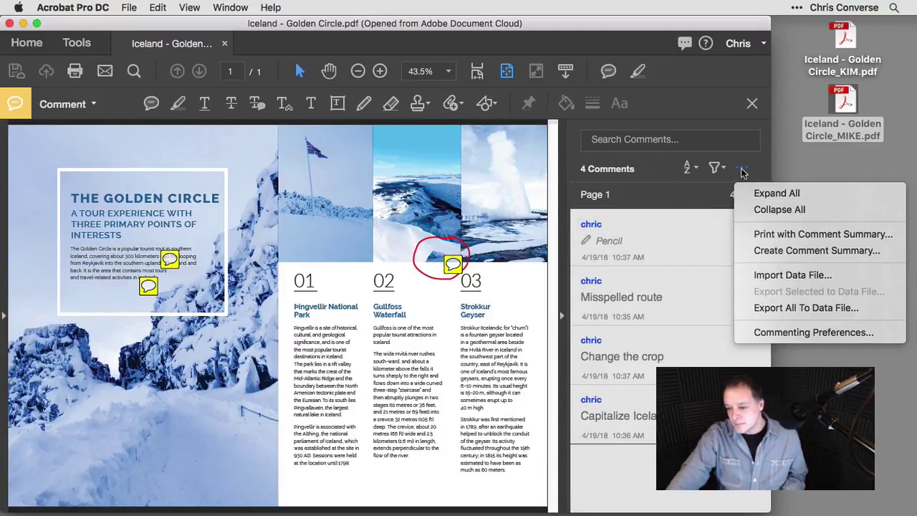
{"action": "left_click", "coordinate": [784, 276]}
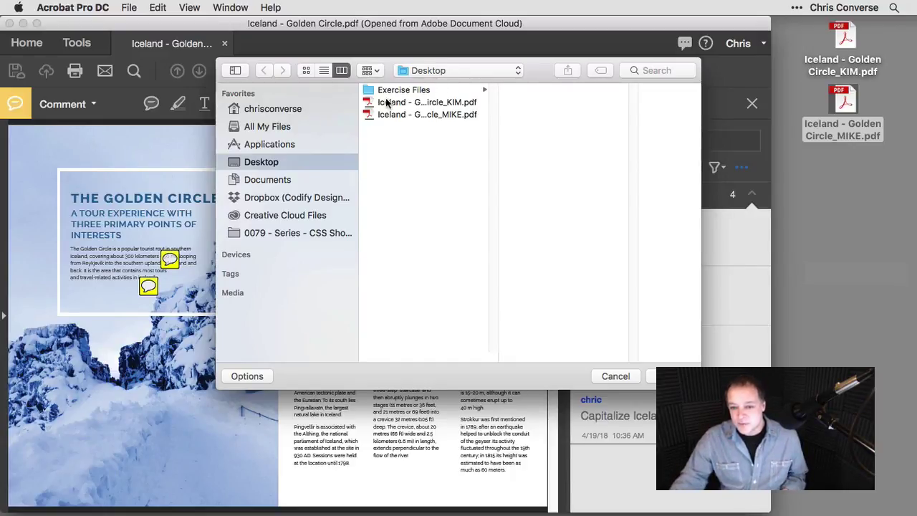
- Import the comments from Iceland - Golden Circle_KIM.pdf and narrow the window
{"action": "left_click", "coordinate": [415, 102]}
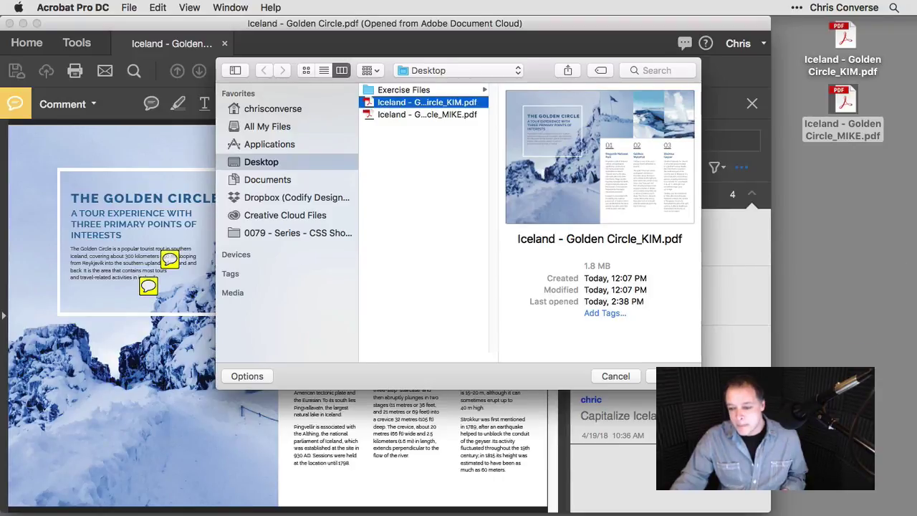
{"action": "left_click_drag", "start_coordinate": [546, 71], "coordinate": [423, 47]}
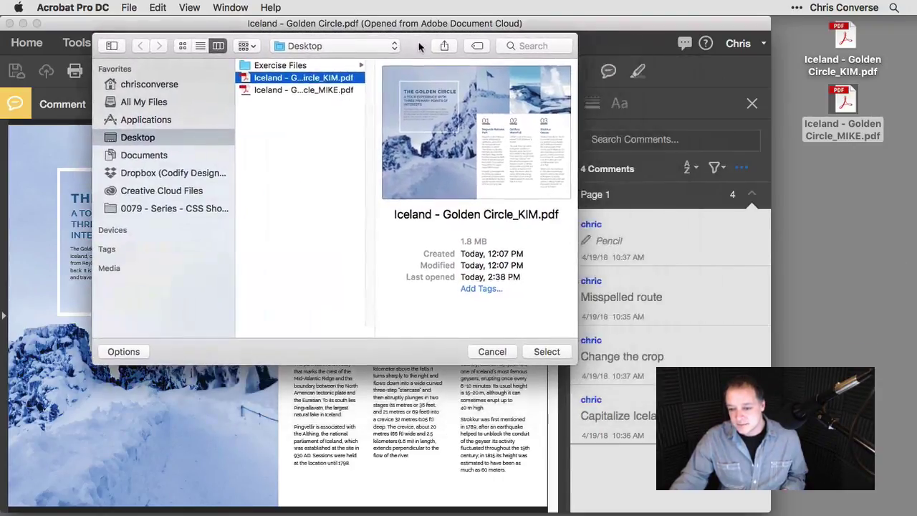
{"action": "left_click", "coordinate": [562, 354]}
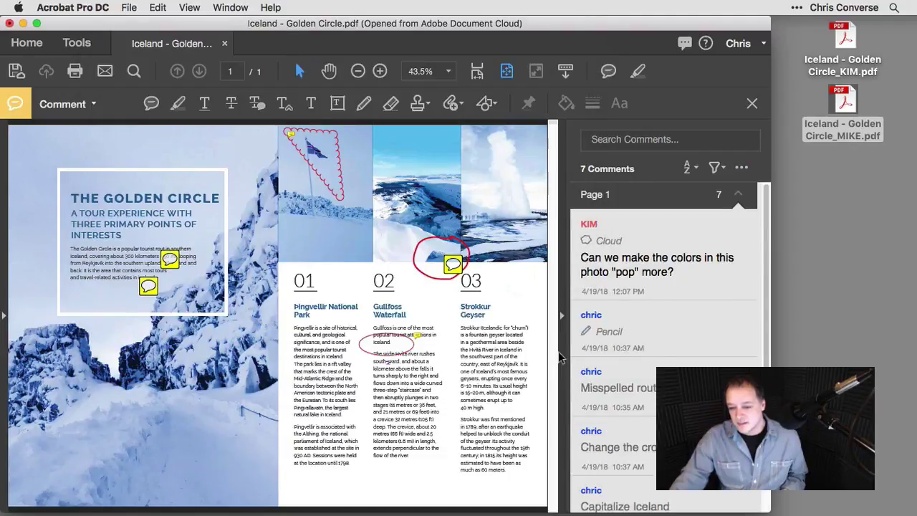
{"action": "left_click_drag", "start_coordinate": [771, 146], "coordinate": [647, 146]}
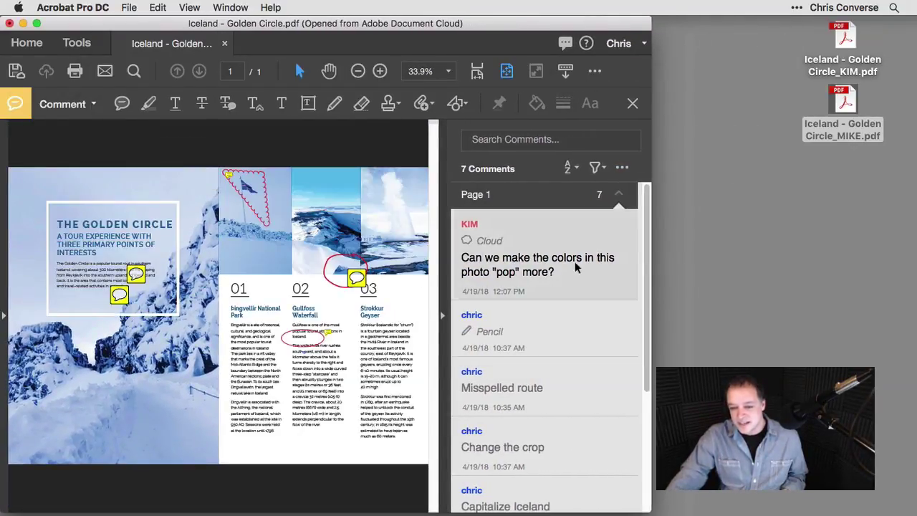
{"action": "scroll", "coordinate": [544, 269], "scroll_direction": "down", "scroll_amount": 2}
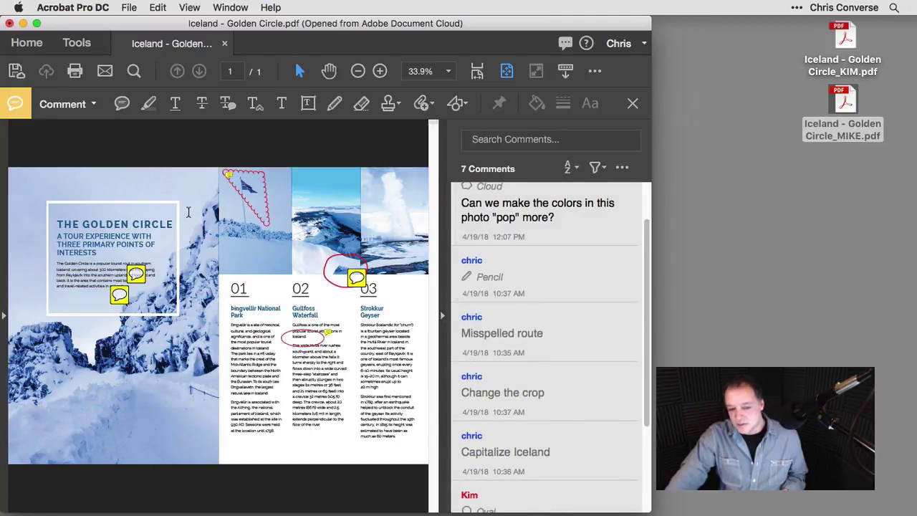
{"action": "scroll", "coordinate": [516, 283], "scroll_direction": "down", "scroll_amount": 4}
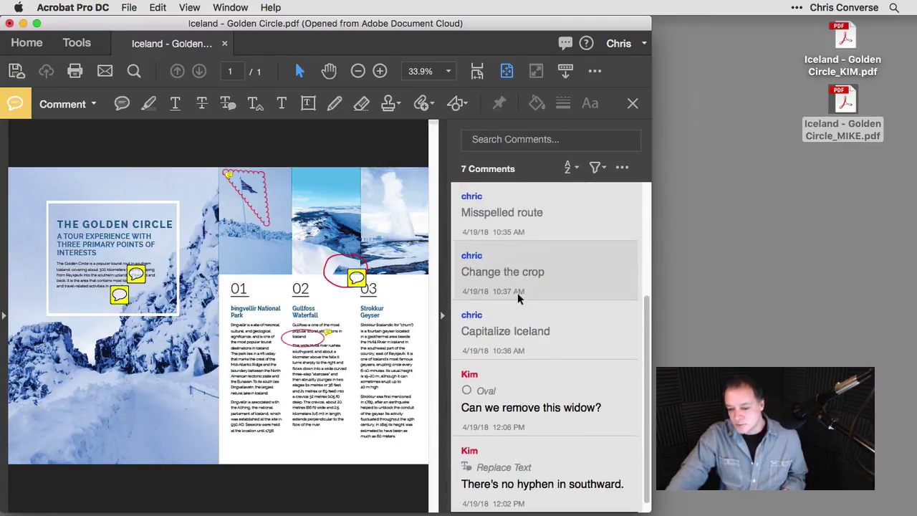
- Import the comments from Iceland - Golden Circle_MIKE.pdf, bringing the total to 9
{"action": "left_click", "coordinate": [622, 169]}
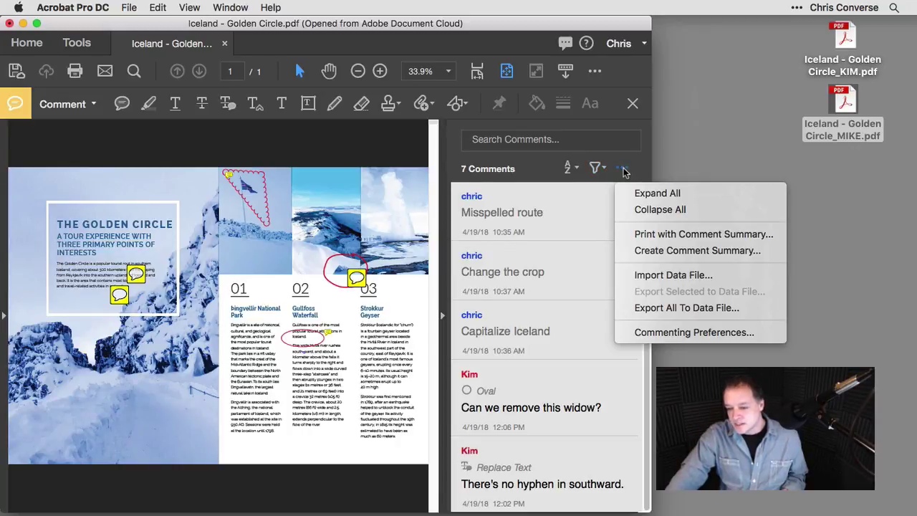
{"action": "left_click", "coordinate": [661, 273]}
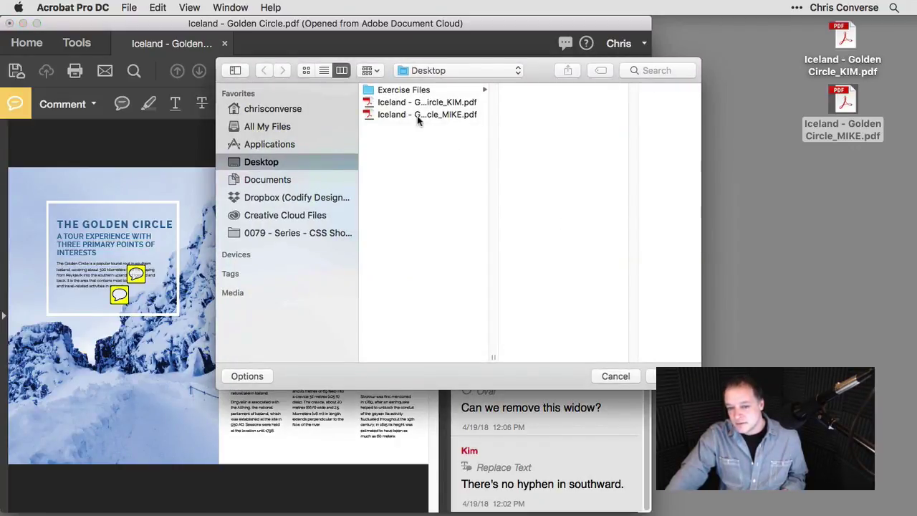
{"action": "left_click", "coordinate": [417, 115]}
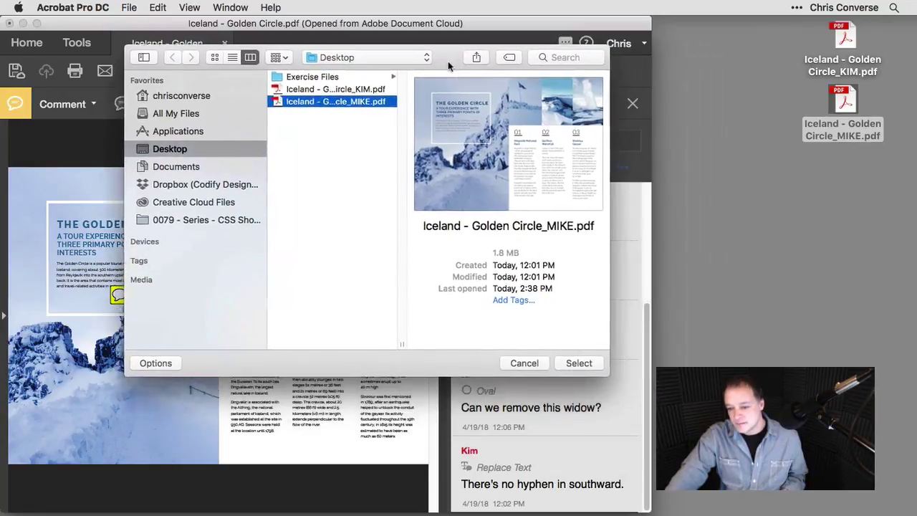
{"action": "left_click", "coordinate": [584, 364]}
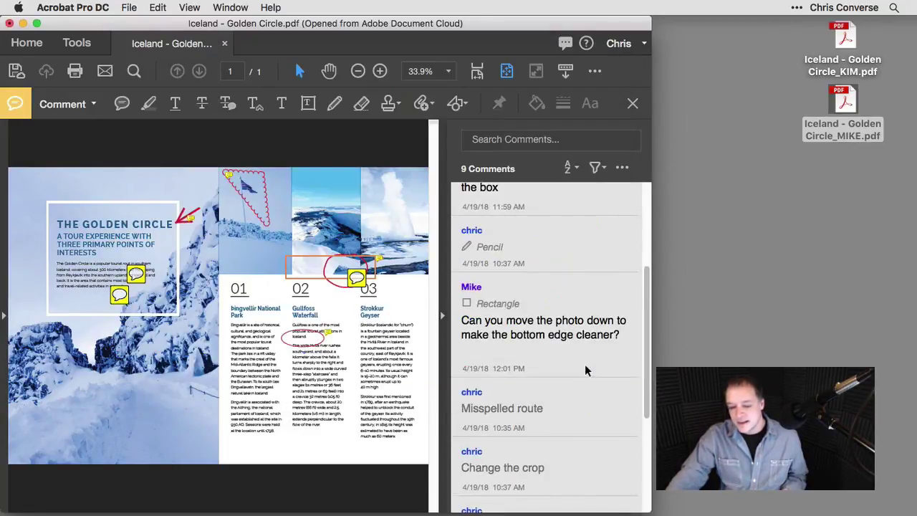
{"action": "scroll", "coordinate": [516, 343], "scroll_direction": "down", "scroll_amount": 2}
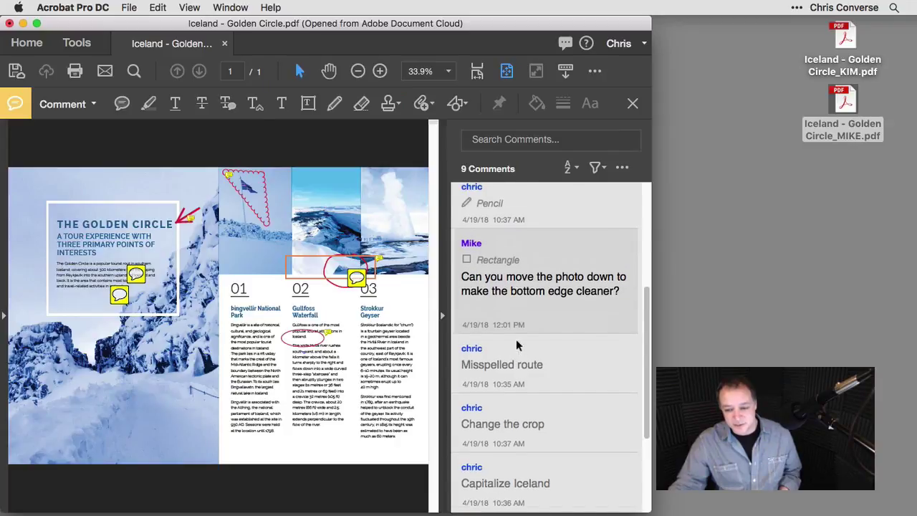
{"action": "scroll", "coordinate": [517, 346], "scroll_direction": "up", "scroll_amount": 3}
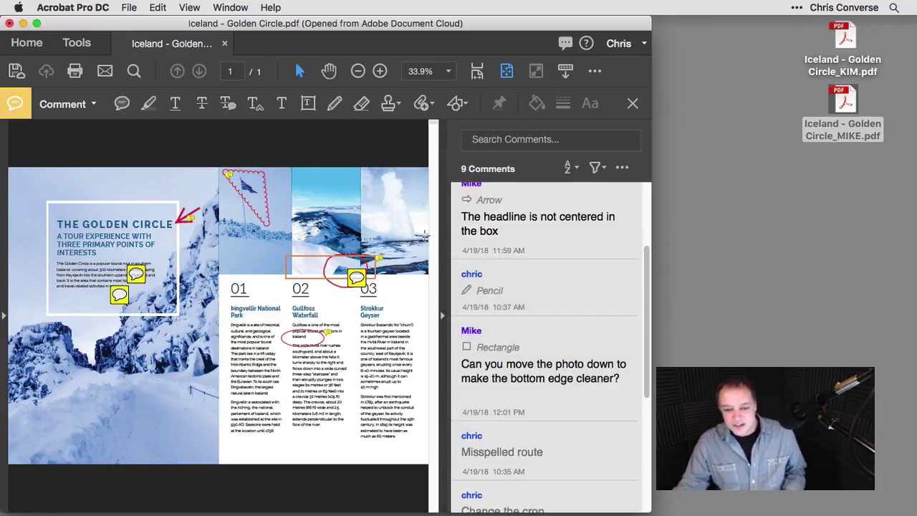
{"action": "scroll", "coordinate": [498, 266], "scroll_direction": "down", "scroll_amount": 1}
{"action": "scroll", "coordinate": [500, 268], "scroll_direction": "up", "scroll_amount": 5}
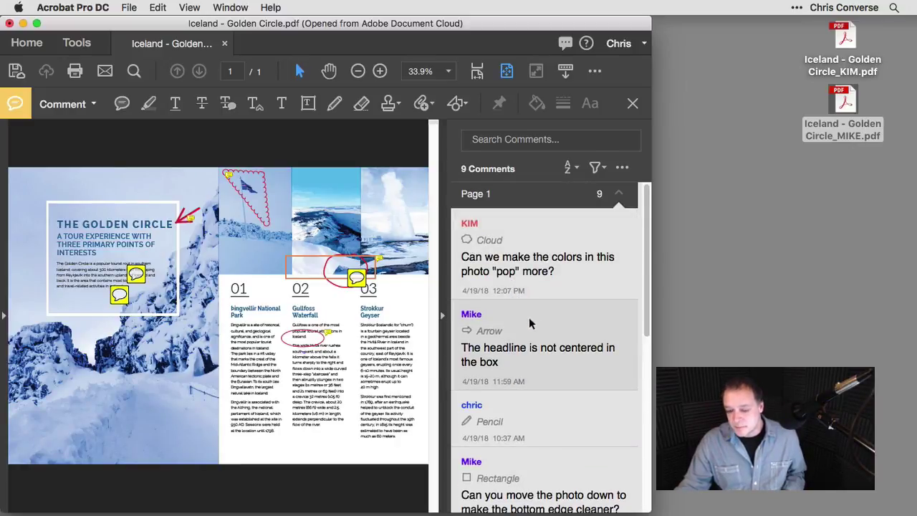
- Add checkmarks to the photo-colours cloud comment and the headline-not-centered comment
{"action": "left_click", "coordinate": [544, 251]}
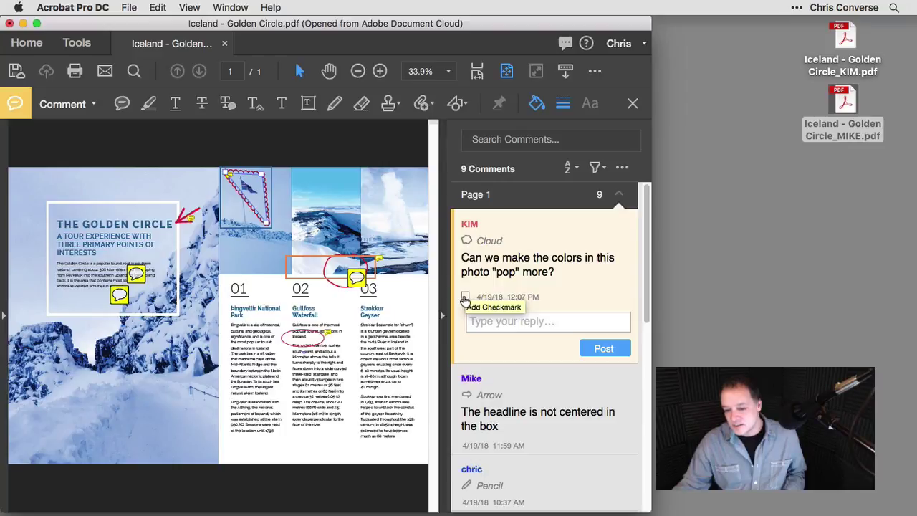
{"action": "left_click", "coordinate": [466, 297]}
{"action": "scroll", "coordinate": [544, 389], "scroll_direction": "down", "scroll_amount": 1}
{"action": "left_click", "coordinate": [545, 389]}
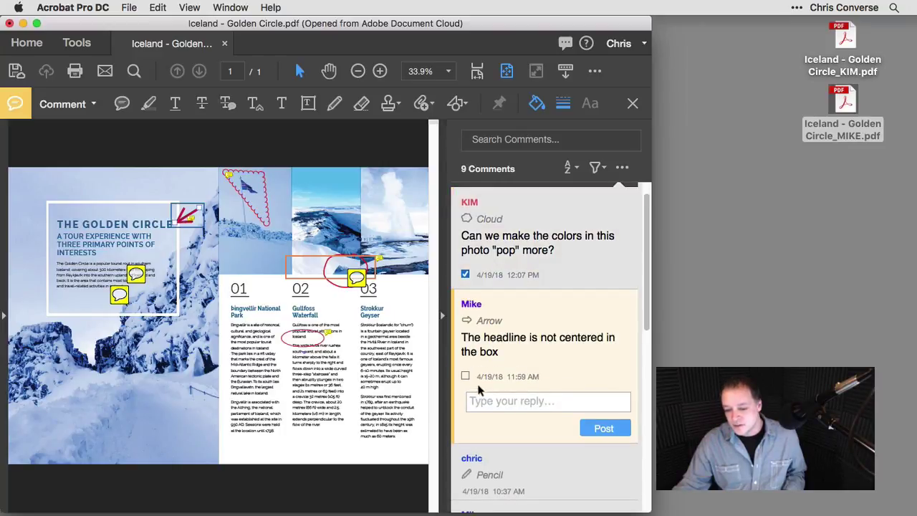
{"action": "left_click", "coordinate": [466, 377]}
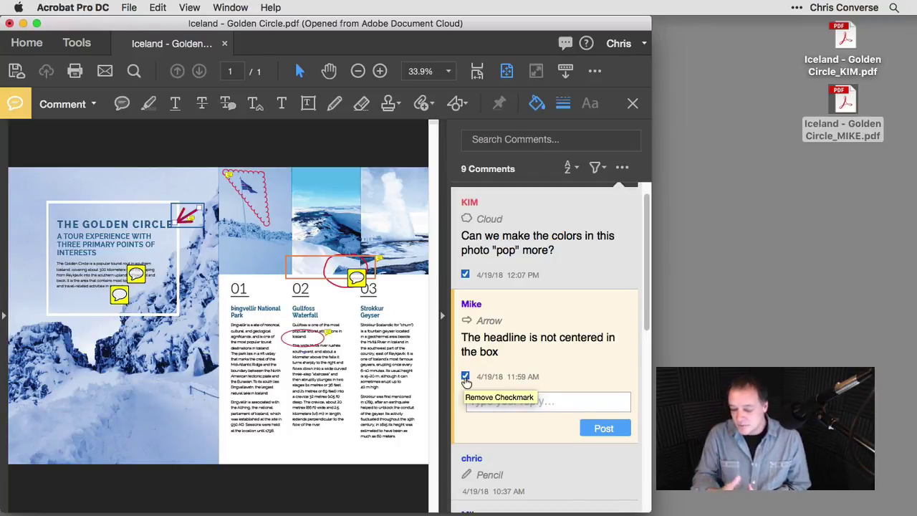
{"action": "left_click", "coordinate": [622, 167]}
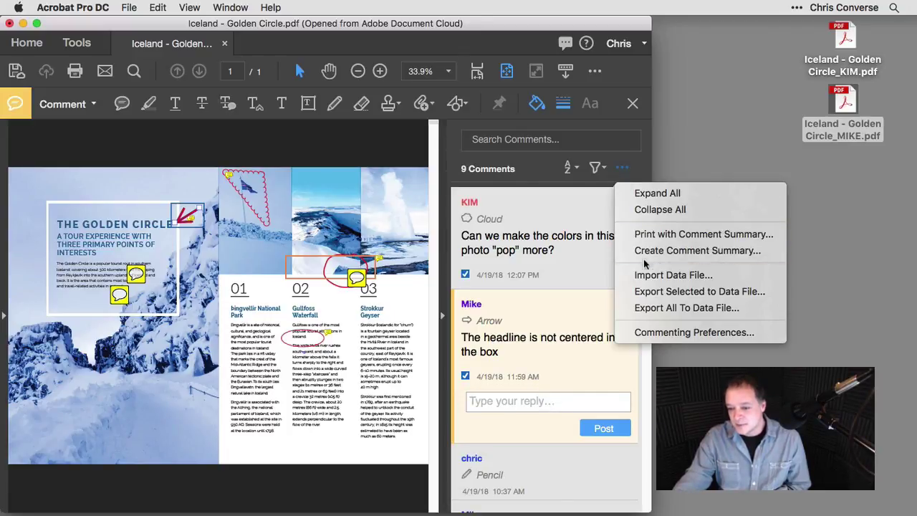